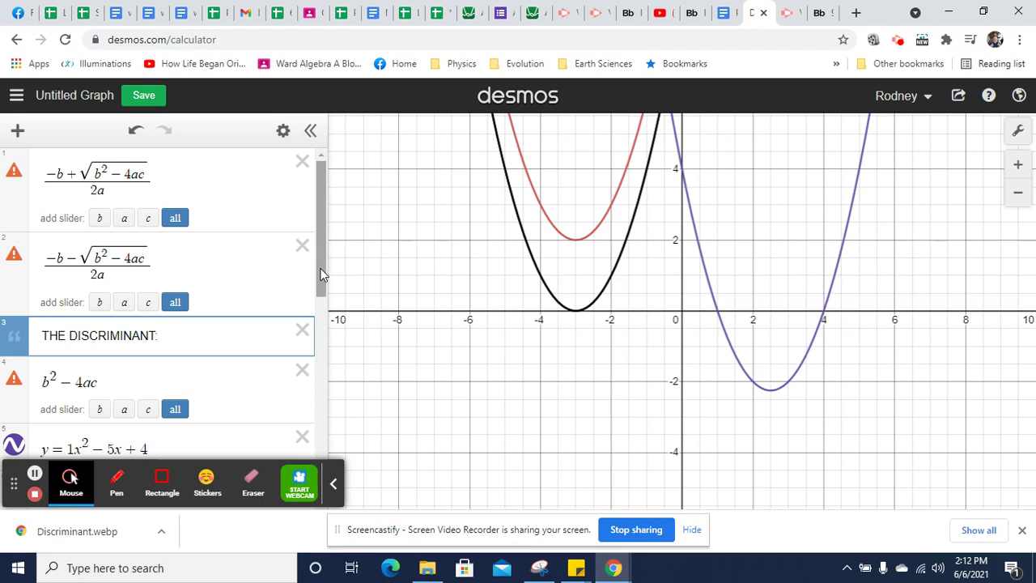
Change the expression under THE DISCRIMINANT heading to read b² > 4ac 2 solutions.
{"action": "left_click", "coordinate": [47, 383]}
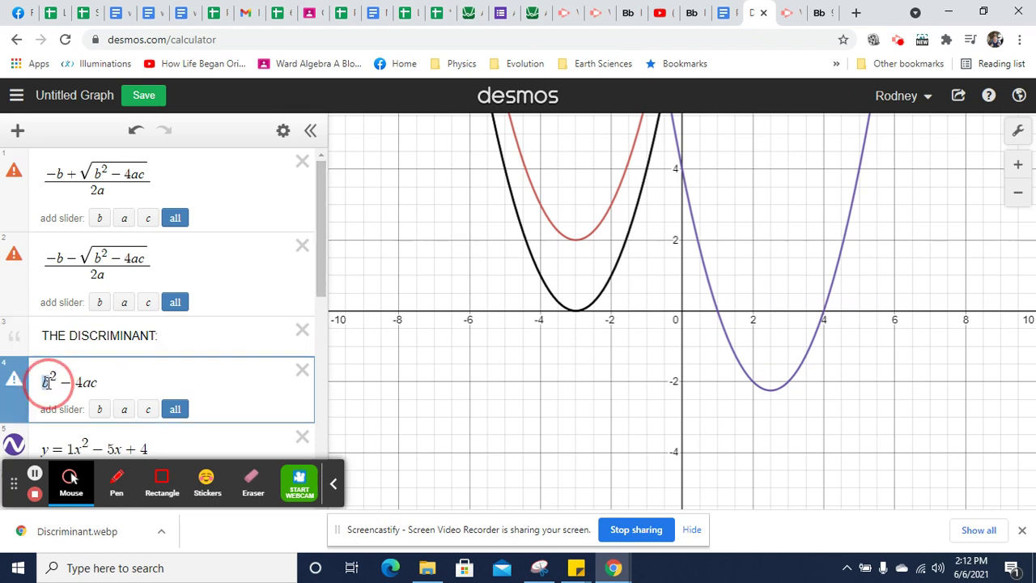
{"action": "left_click_drag", "start_coordinate": [97, 382], "coordinate": [77, 382]}
{"action": "left_click", "coordinate": [112, 381]}
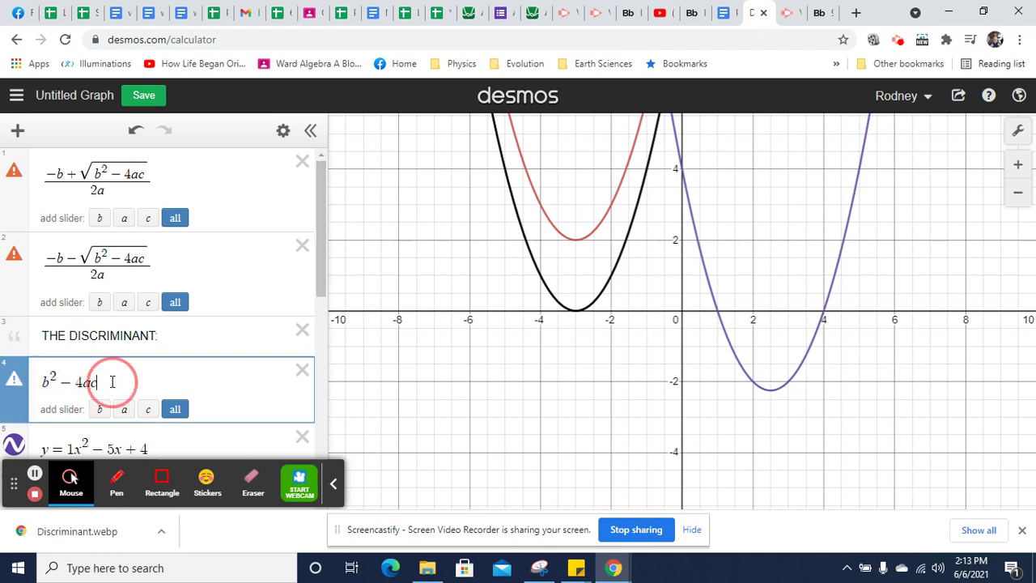
{"action": "left_click", "coordinate": [72, 382]}
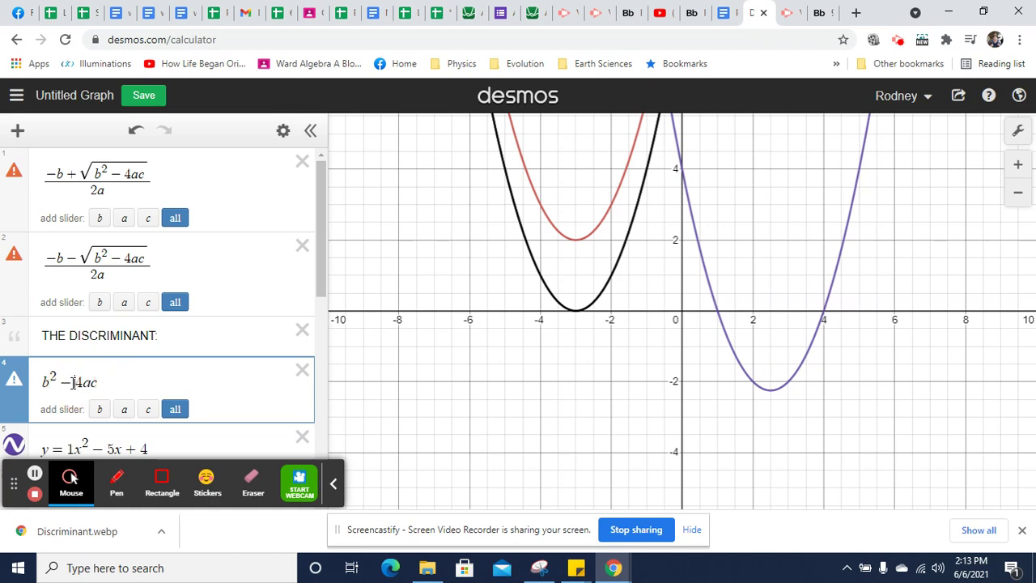
{"action": "key", "text": "BackSpace"}
{"action": "type", "text": ">"}
{"action": "type", "text": "="}
{"action": "key", "text": "BackSpace"}
{"action": "type", "text": "2 solutions"}
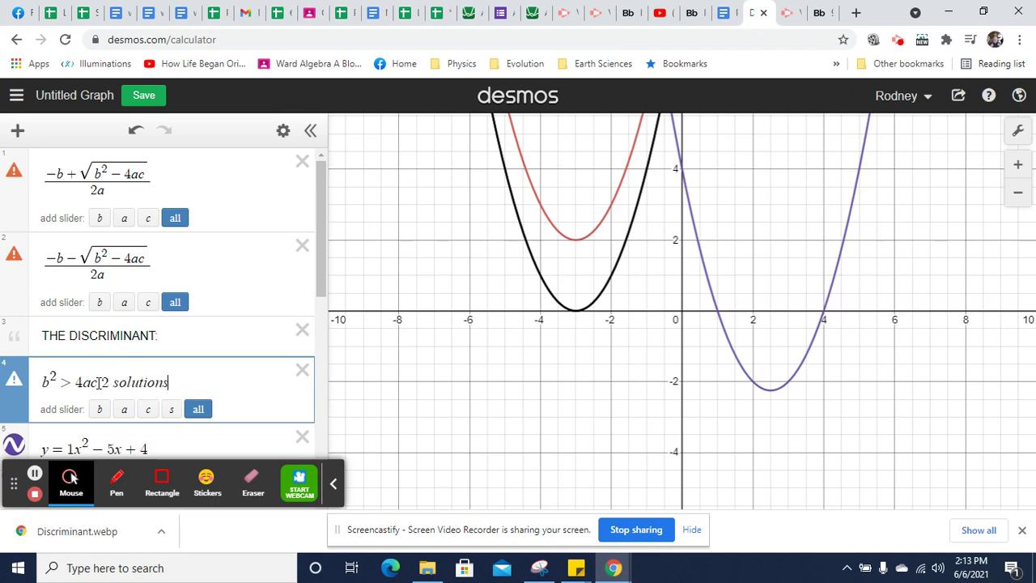
Insert two empty notes between the 2 solutions line and the equation y = 1x² − 5x + 4.
{"action": "left_click_drag", "start_coordinate": [321, 256], "coordinate": [322, 267]}
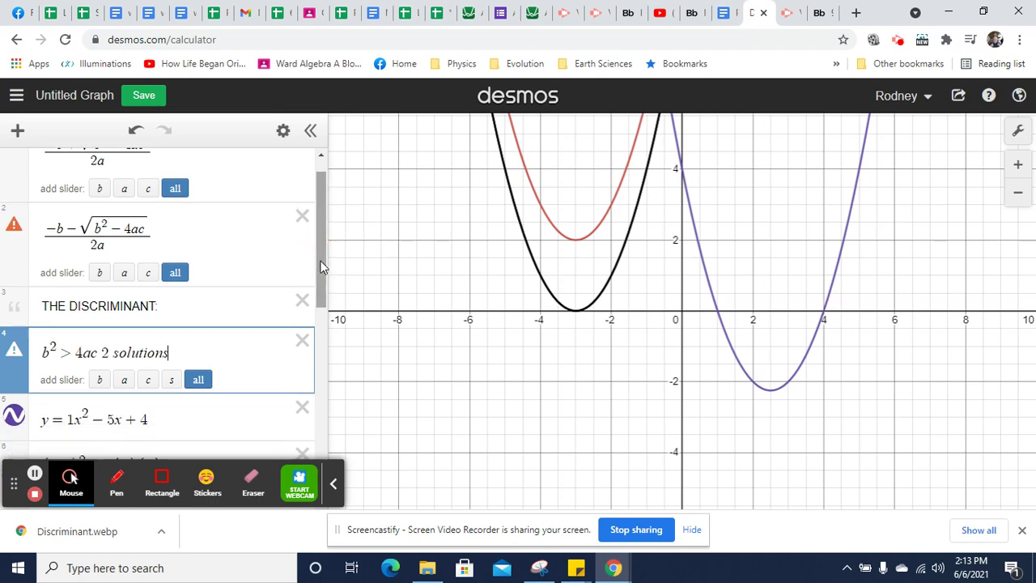
{"action": "key", "text": "Down"}
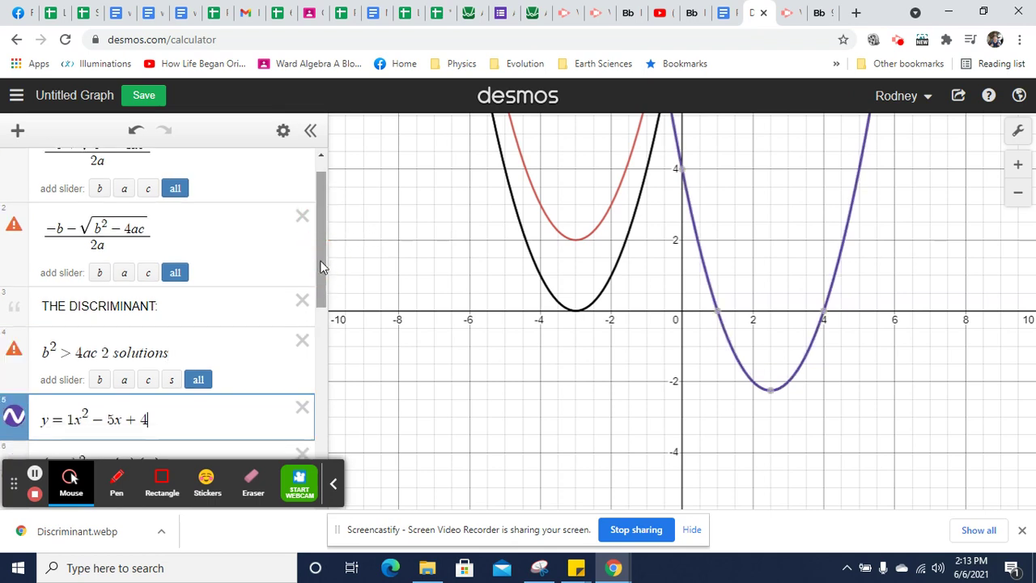
{"action": "left_click", "coordinate": [19, 132]}
{"action": "left_click", "coordinate": [49, 203]}
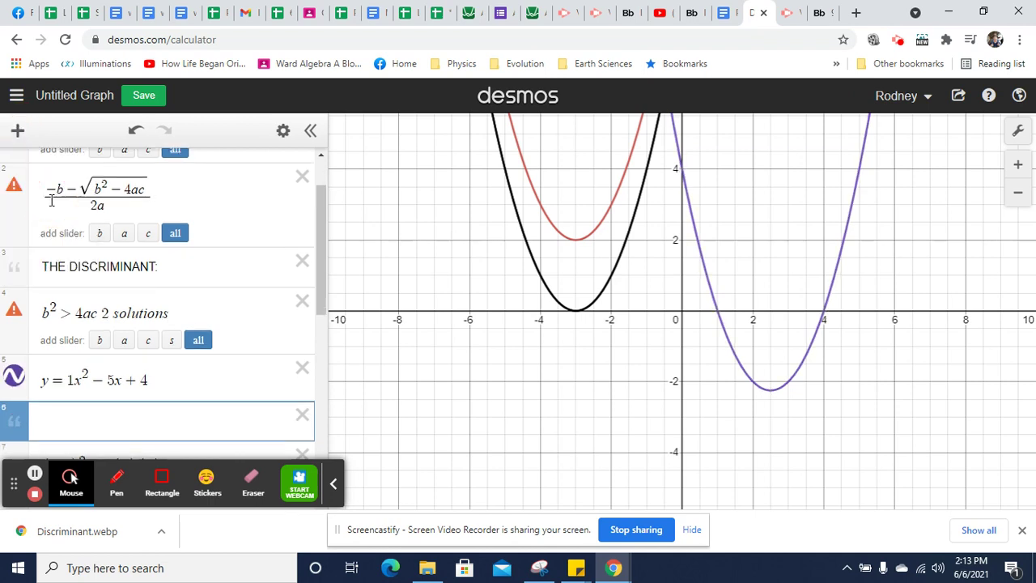
{"action": "left_click_drag", "start_coordinate": [16, 420], "coordinate": [31, 366]}
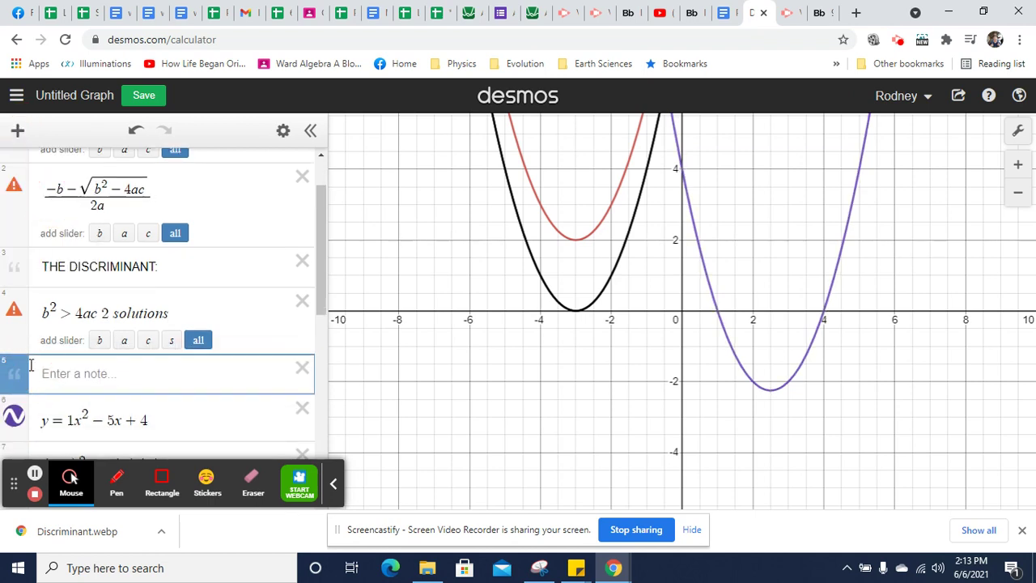
{"action": "left_click", "coordinate": [17, 132]}
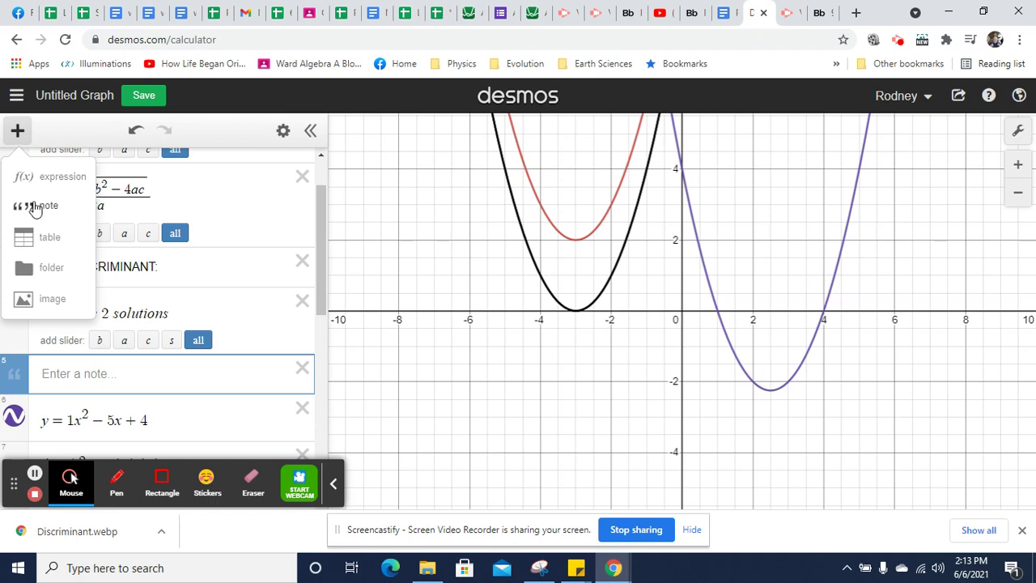
{"action": "left_click", "coordinate": [34, 208]}
{"action": "left_click", "coordinate": [80, 377]}
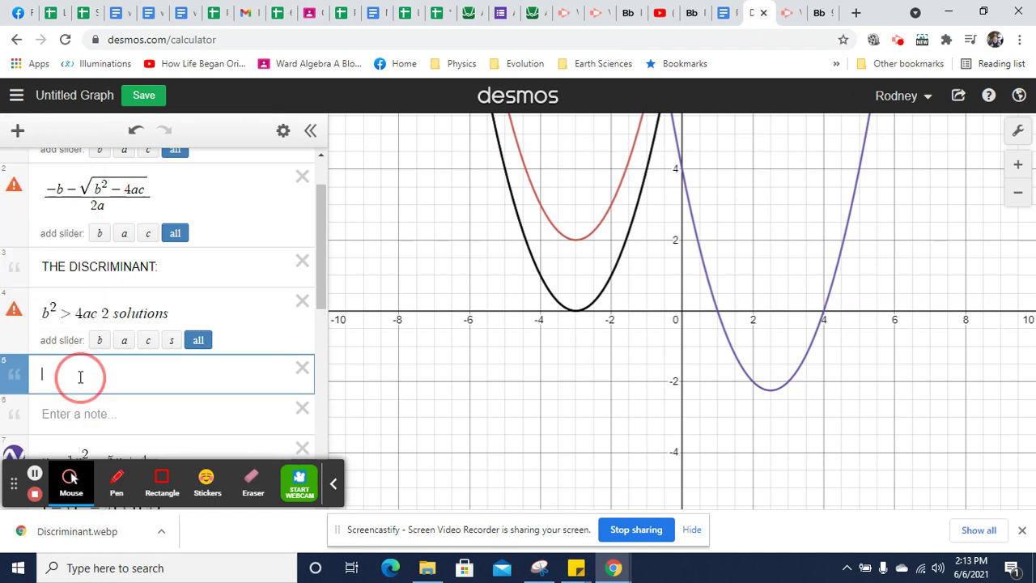
Add an expression reading b² = 4ac 1 solution directly below the 2 solutions line, above the empty notes.
{"action": "left_click", "coordinate": [18, 129]}
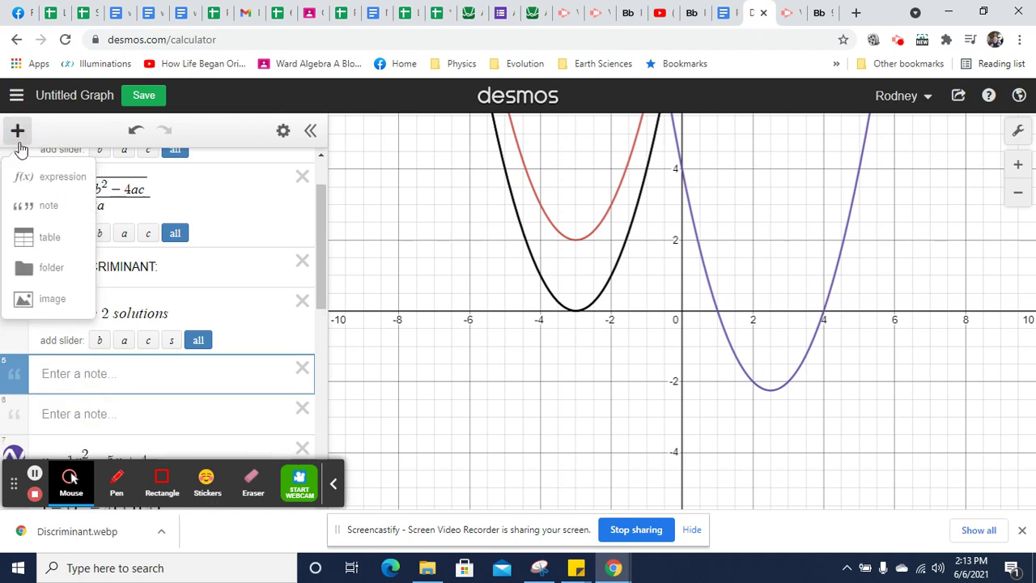
{"action": "left_click", "coordinate": [46, 175]}
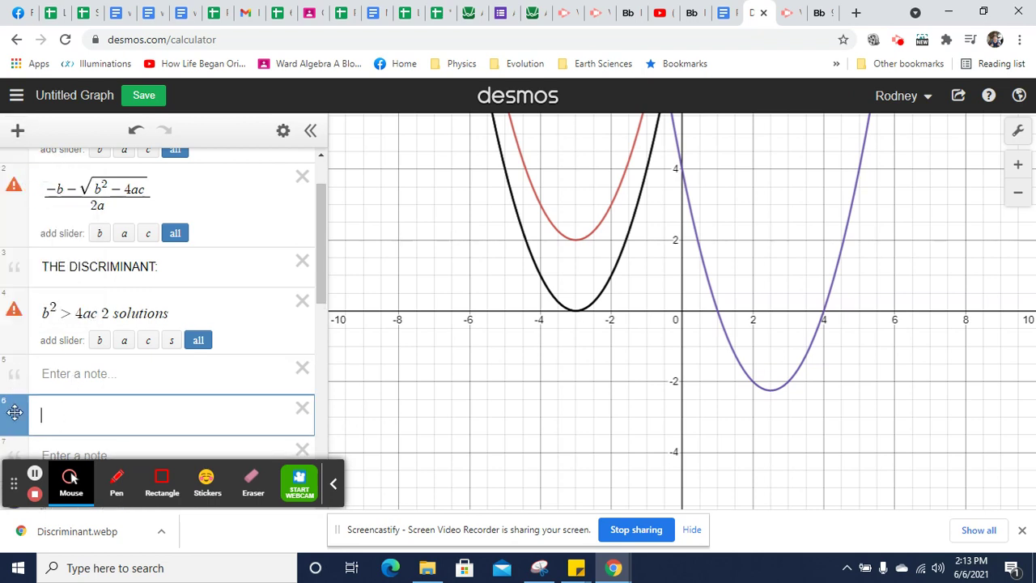
{"action": "left_click_drag", "start_coordinate": [14, 412], "coordinate": [20, 370]}
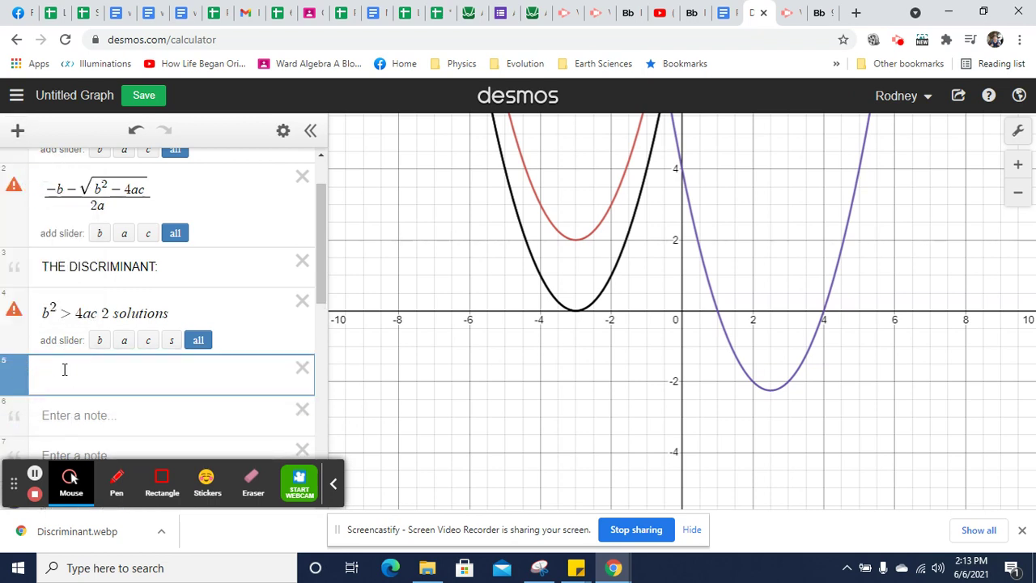
{"action": "type", "text": "b^2"}
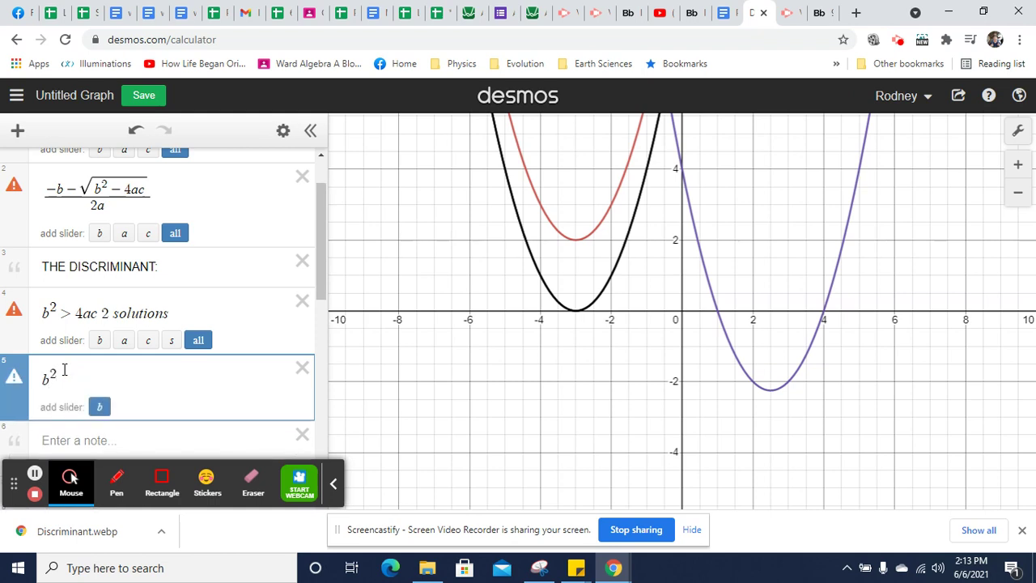
{"action": "type", "text": "="}
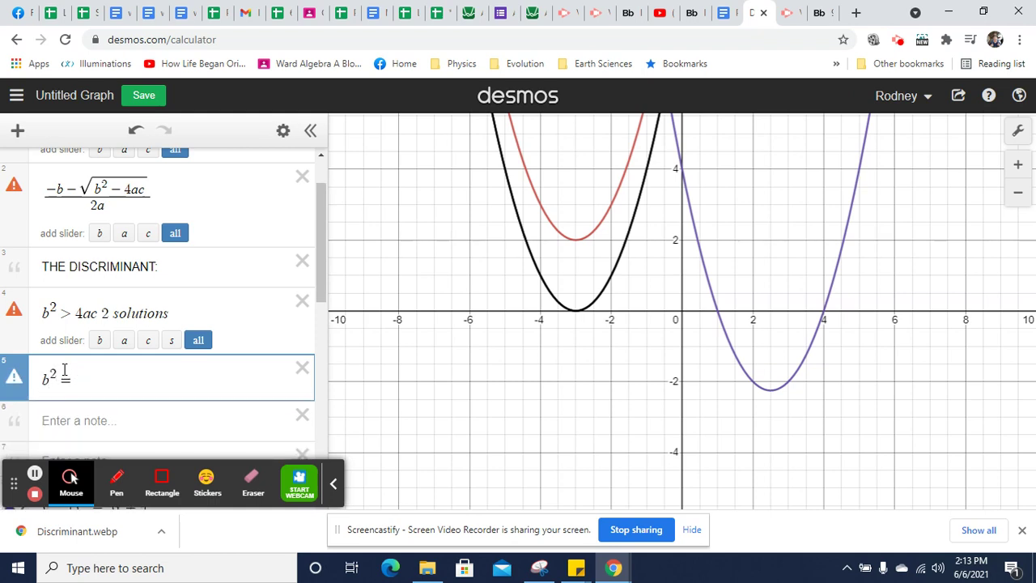
{"action": "type", "text": "4ac"}
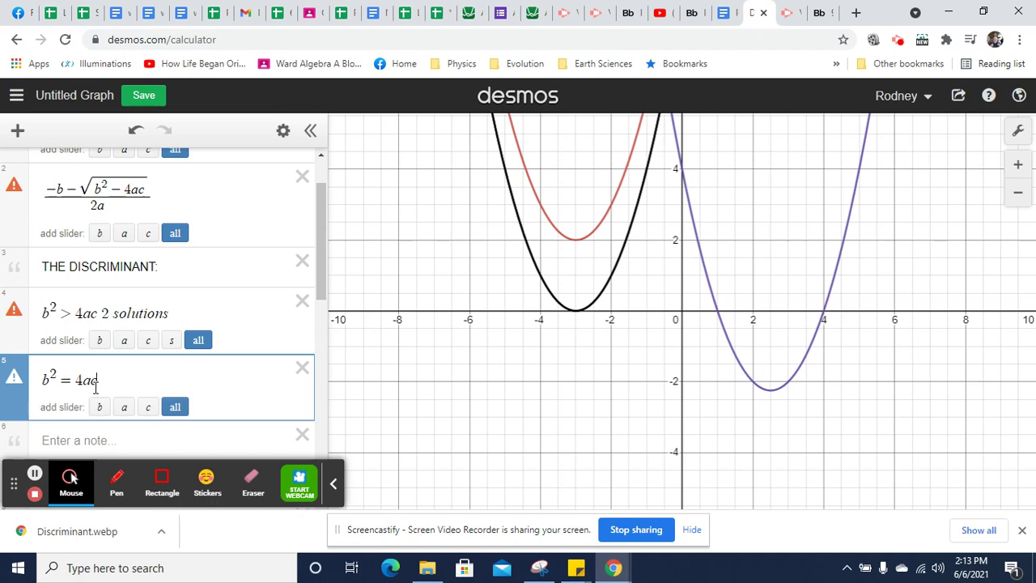
{"action": "type", "text": "1 s"}
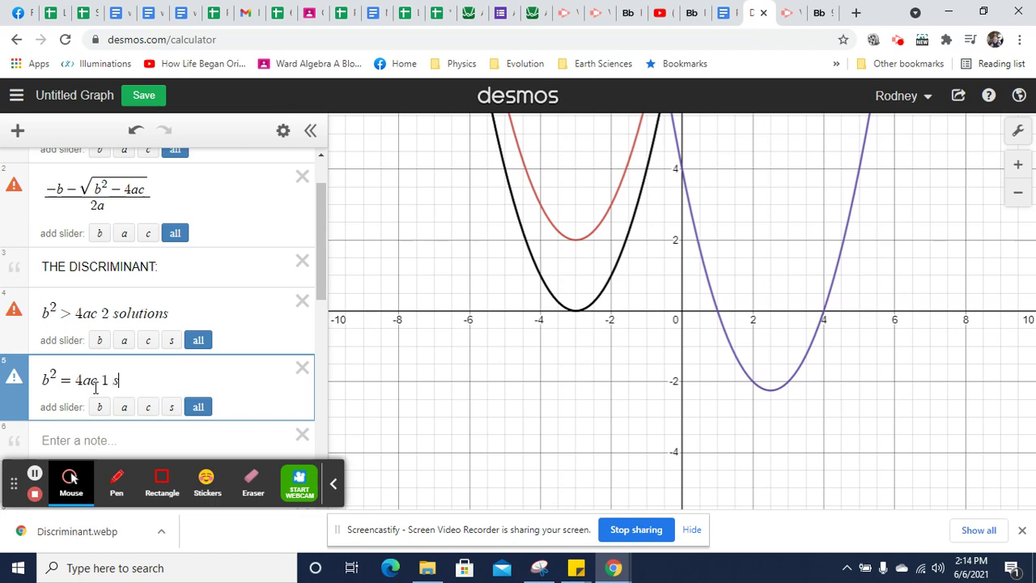
{"action": "type", "text": "lolution"}
{"action": "key", "text": "Return"}
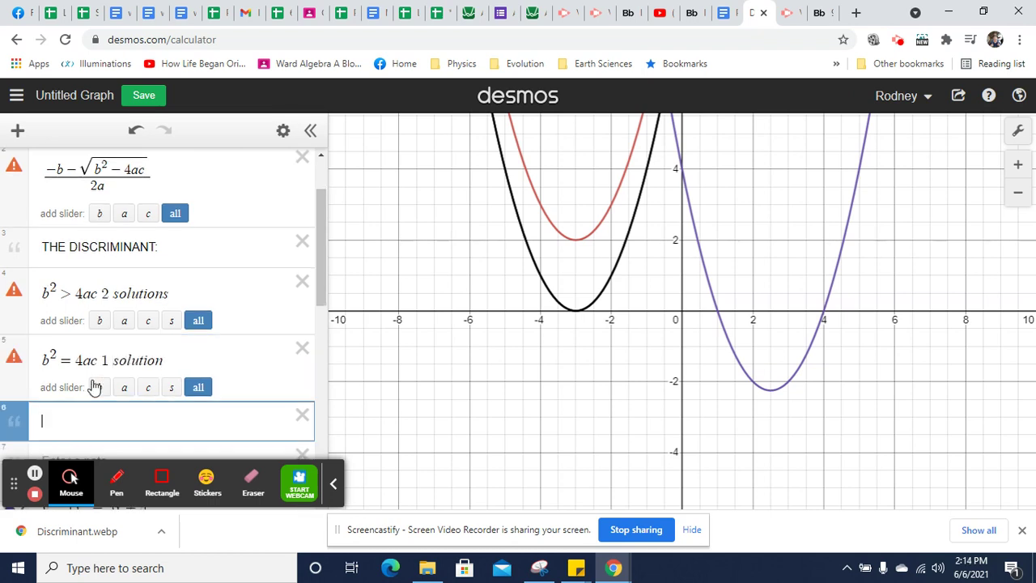
Add an expression reading b² < 4ac NO real solutions directly below the 1 solution line.
{"action": "left_click", "coordinate": [18, 130]}
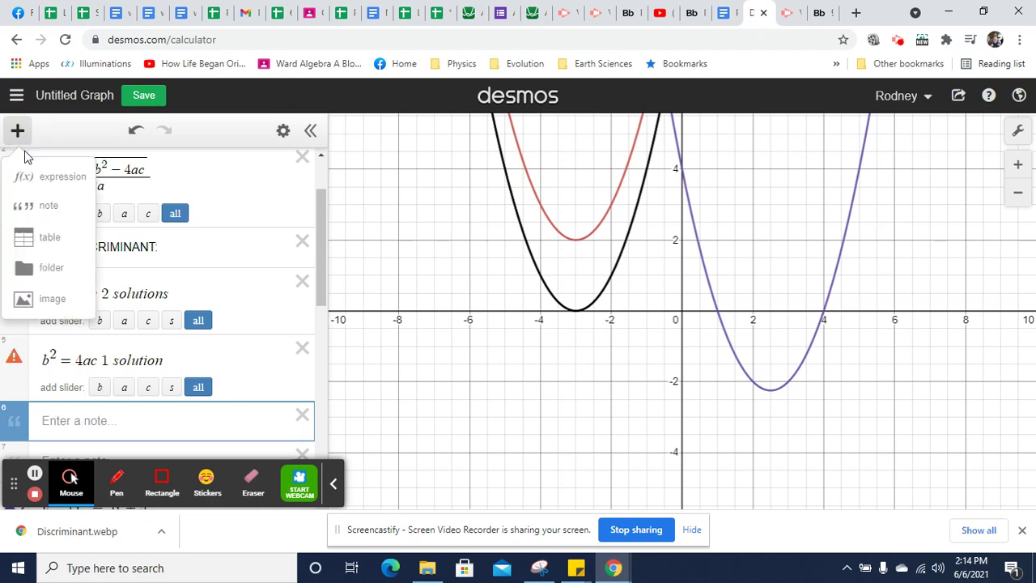
{"action": "left_click", "coordinate": [47, 208]}
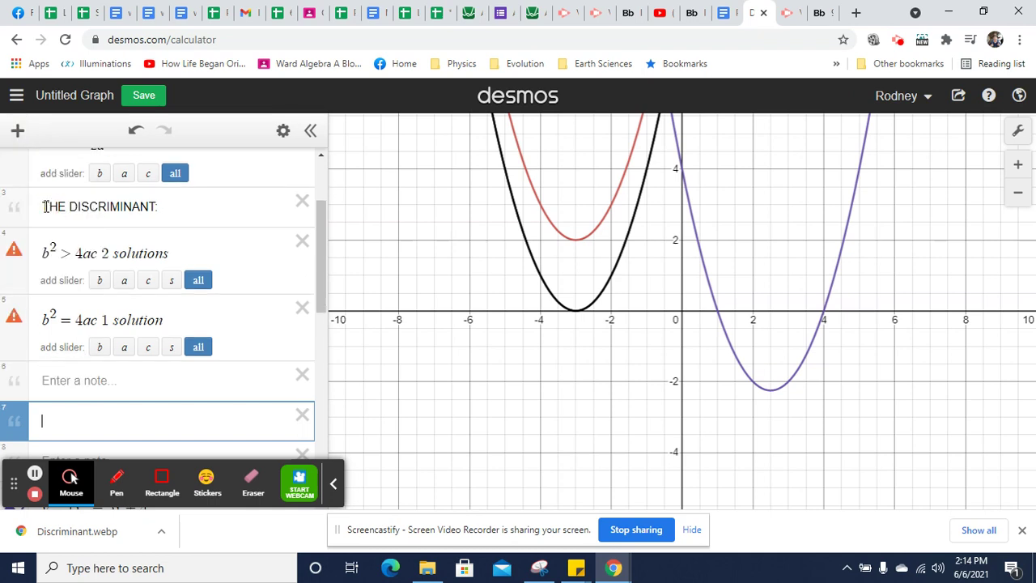
{"action": "left_click", "coordinate": [18, 130]}
{"action": "left_click", "coordinate": [46, 175]}
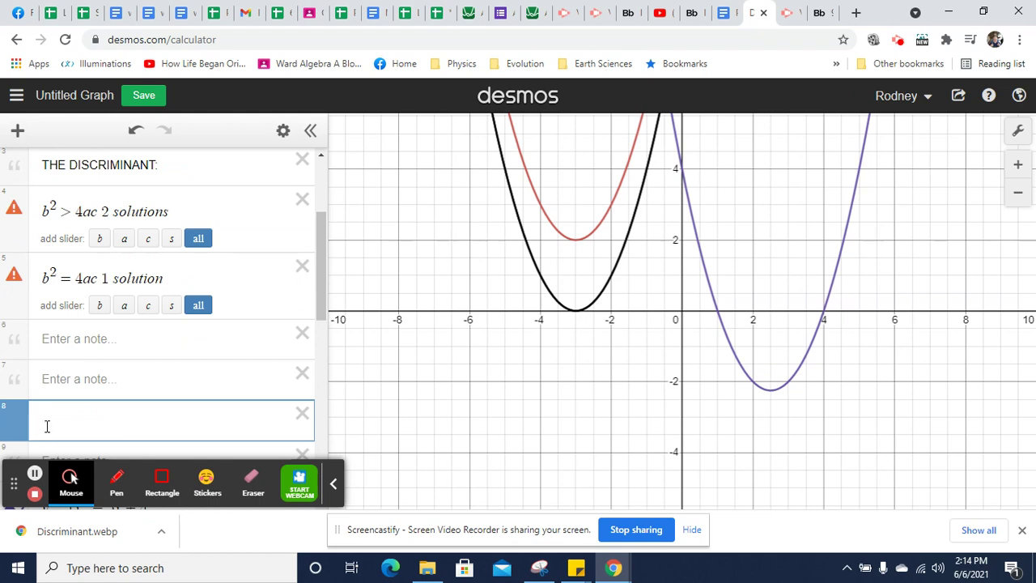
{"action": "left_click", "coordinate": [34, 348]}
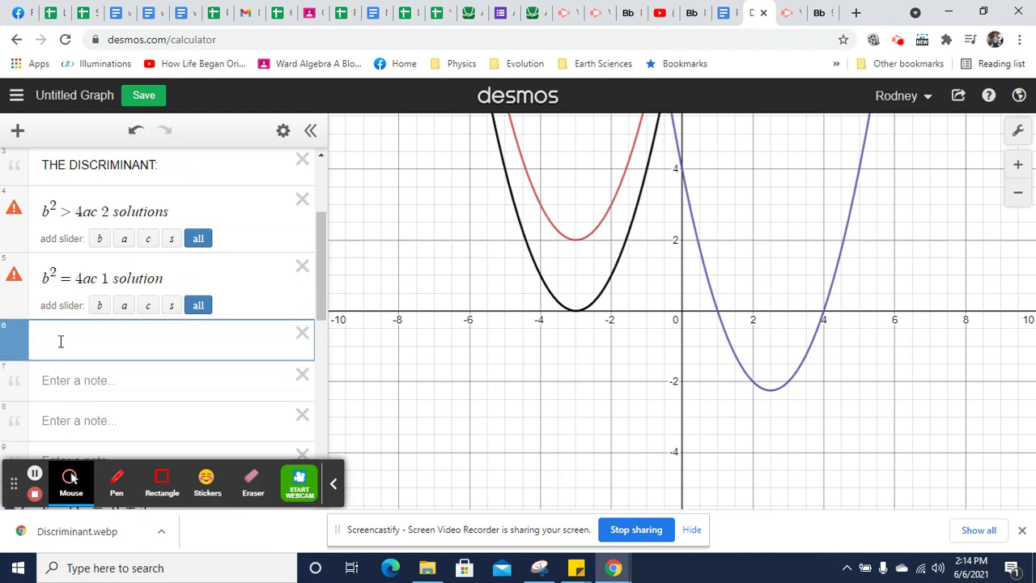
{"action": "type", "text": "b^2 "}
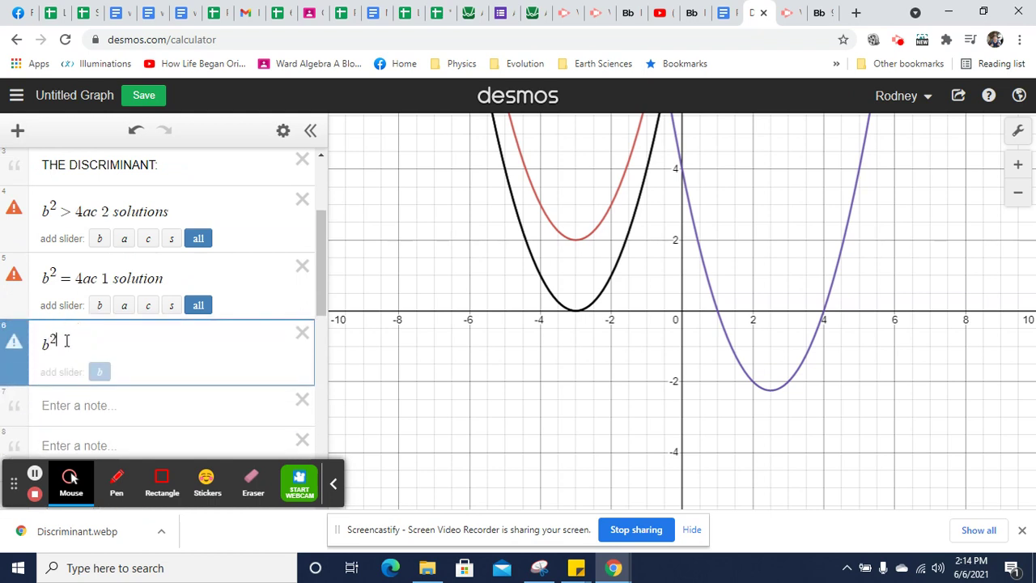
{"action": "type", "text": "< "}
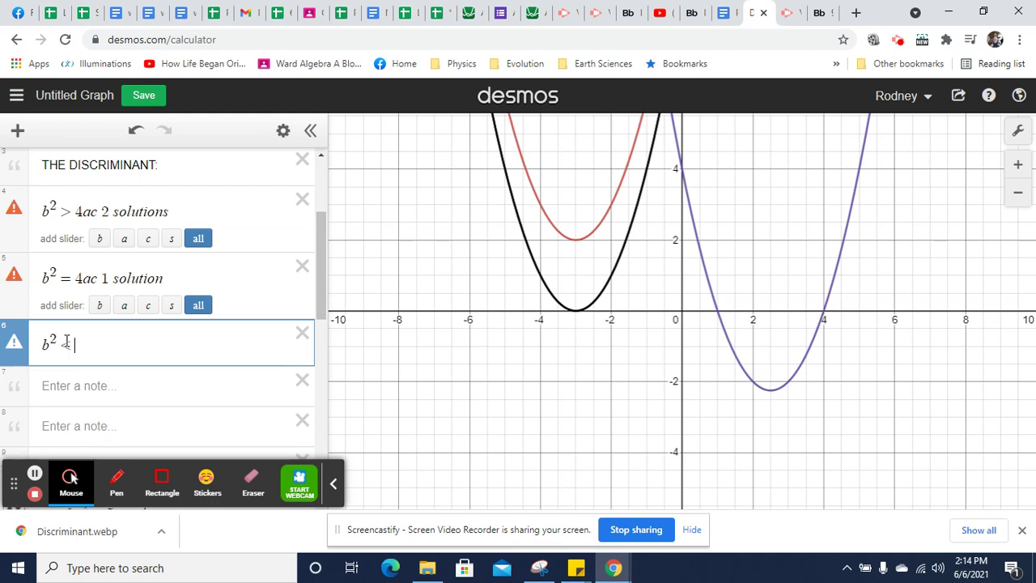
{"action": "type", "text": "4ac"}
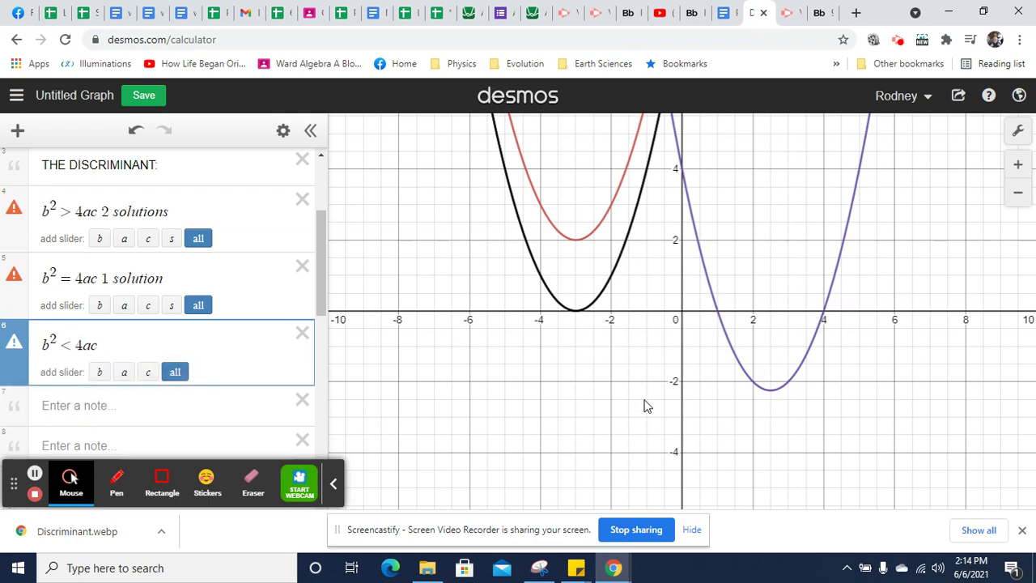
{"action": "type", "text": " NO real solutions"}
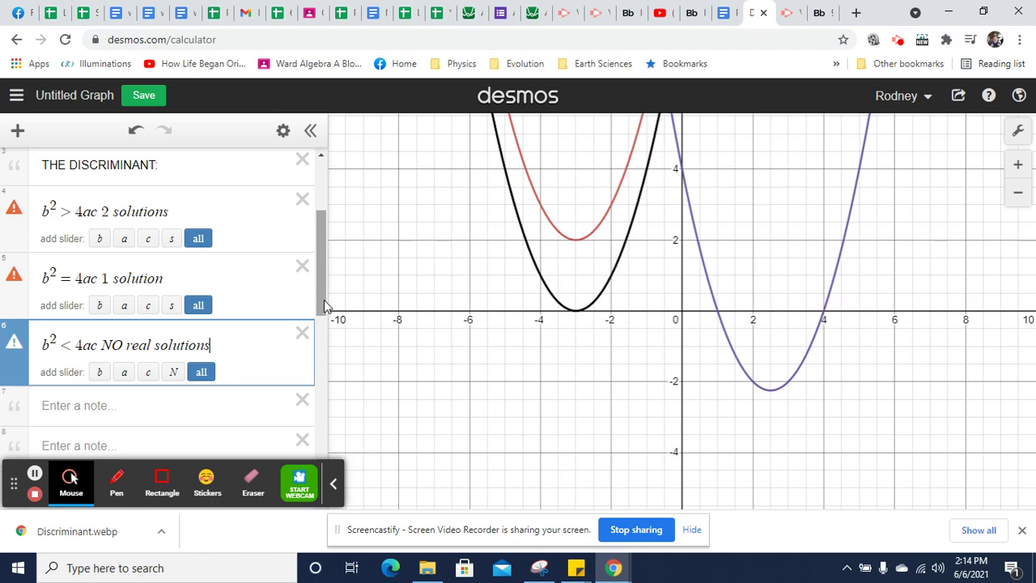
Delete the three empty notes below the NO real solutions line.
{"action": "left_click_drag", "start_coordinate": [324, 299], "coordinate": [323, 329]}
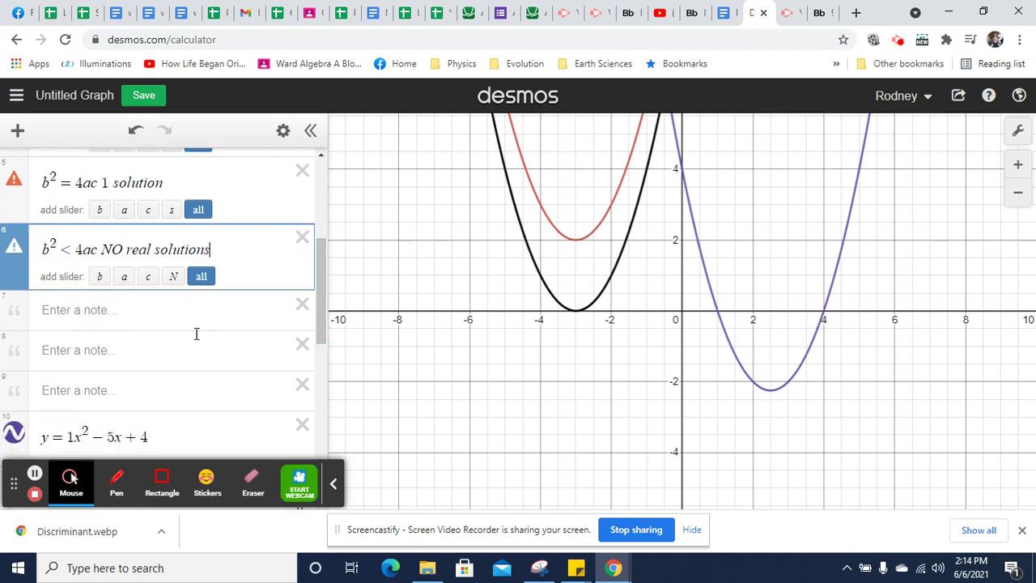
{"action": "left_click", "coordinate": [302, 306]}
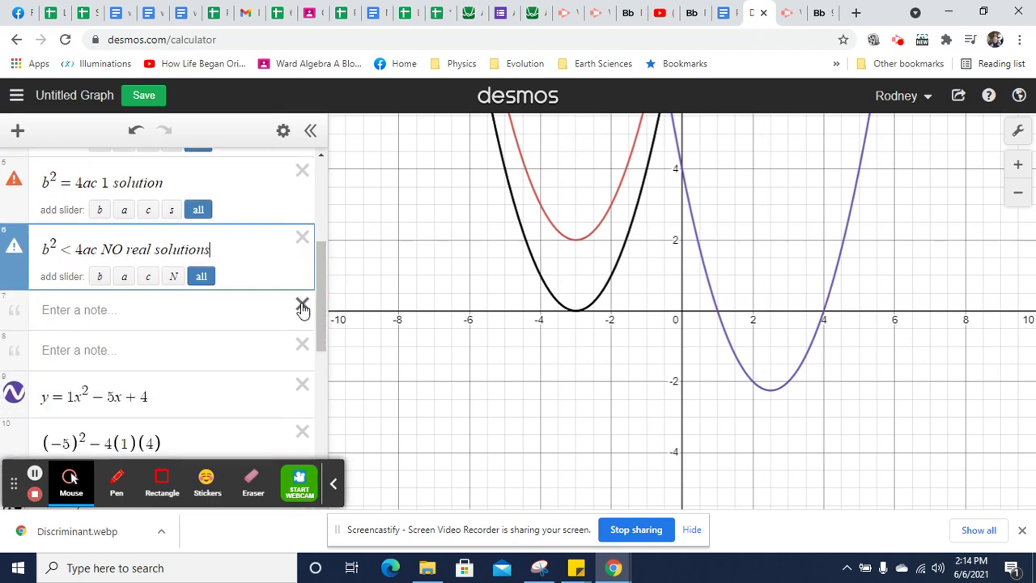
{"action": "left_click", "coordinate": [302, 306]}
{"action": "left_click", "coordinate": [302, 307]}
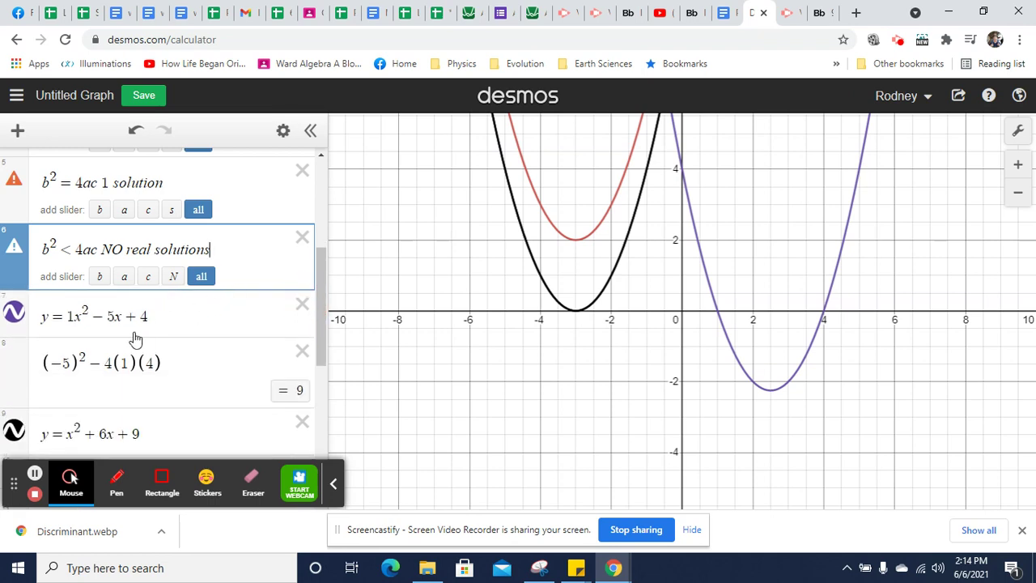
Set the constant term of the purple parabola's equation to −20.
{"action": "left_click", "coordinate": [100, 315]}
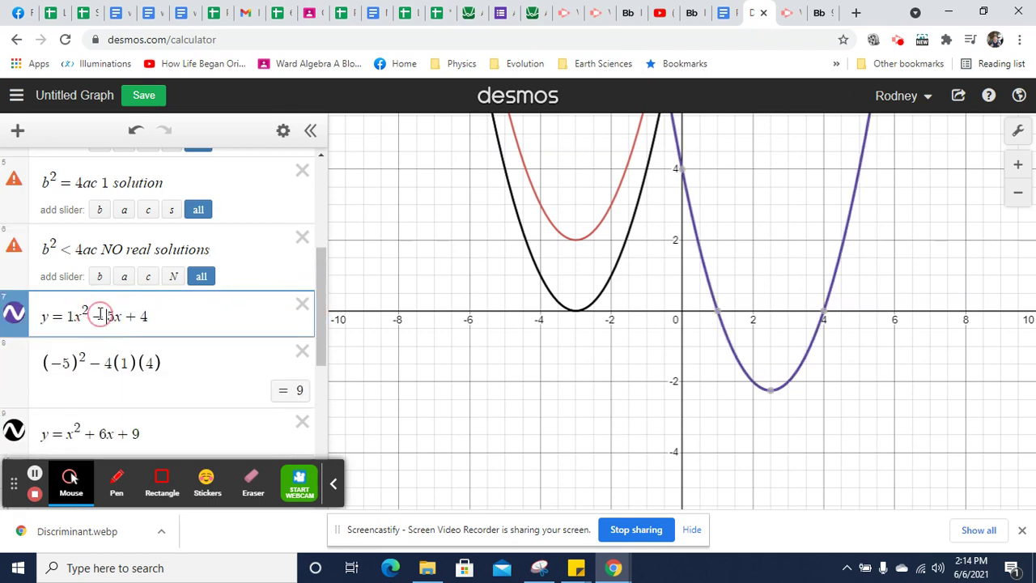
{"action": "key", "text": "Right"}
{"action": "key", "text": "Right"}
{"action": "key", "text": "Right"}
{"action": "key", "text": "BackSpace"}
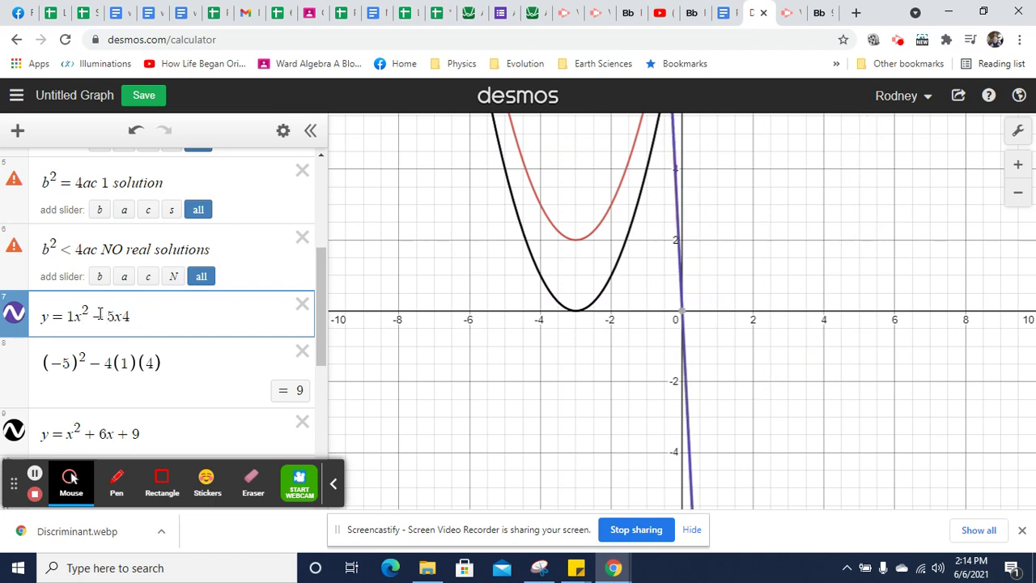
{"action": "type", "text": "-"}
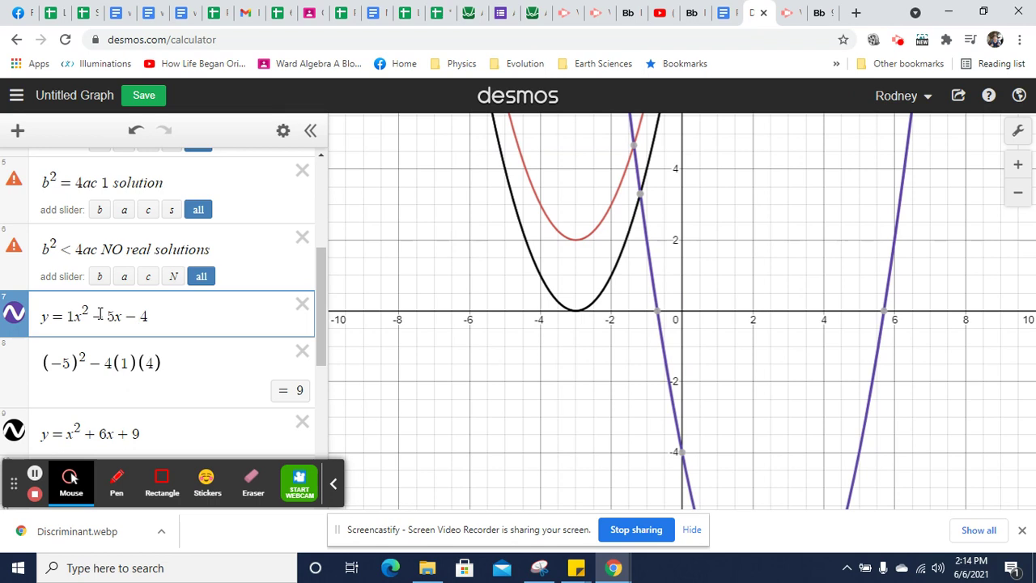
{"action": "key", "text": "Delete"}
{"action": "type", "text": "20"}
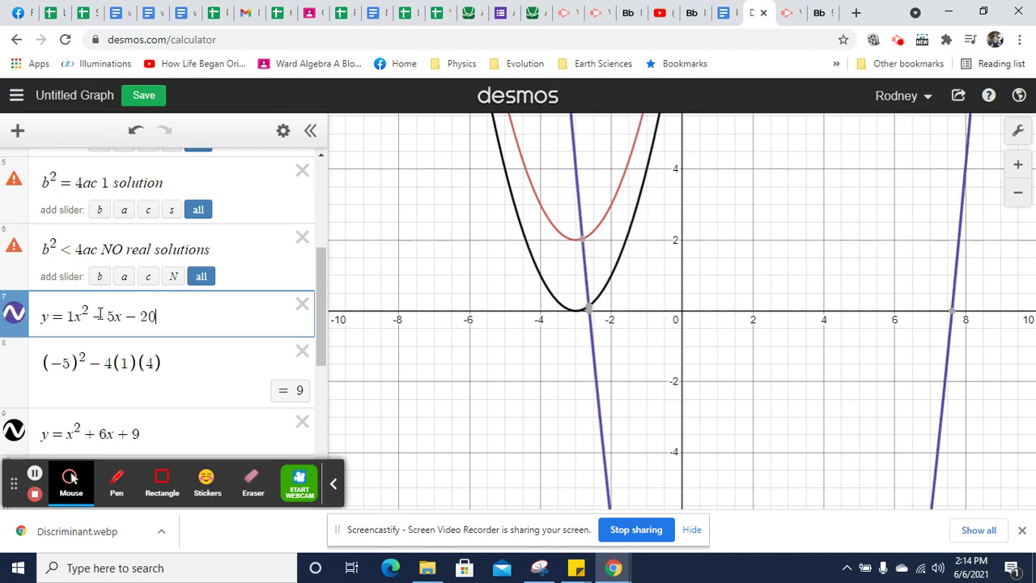
Set the x² coefficient of the purple parabola's equation to 3 and add a blank expression line below it.
{"action": "key", "text": "Left"}
{"action": "key", "text": "Left"}
{"action": "key", "text": "Left"}
{"action": "key", "text": "Left"}
{"action": "key", "text": "Left"}
{"action": "key", "text": "Left"}
{"action": "key", "text": "Left"}
{"action": "key", "text": "Left"}
{"action": "key", "text": "Left"}
{"action": "key", "text": "BackSpace"}
{"action": "type", "text": "3"}
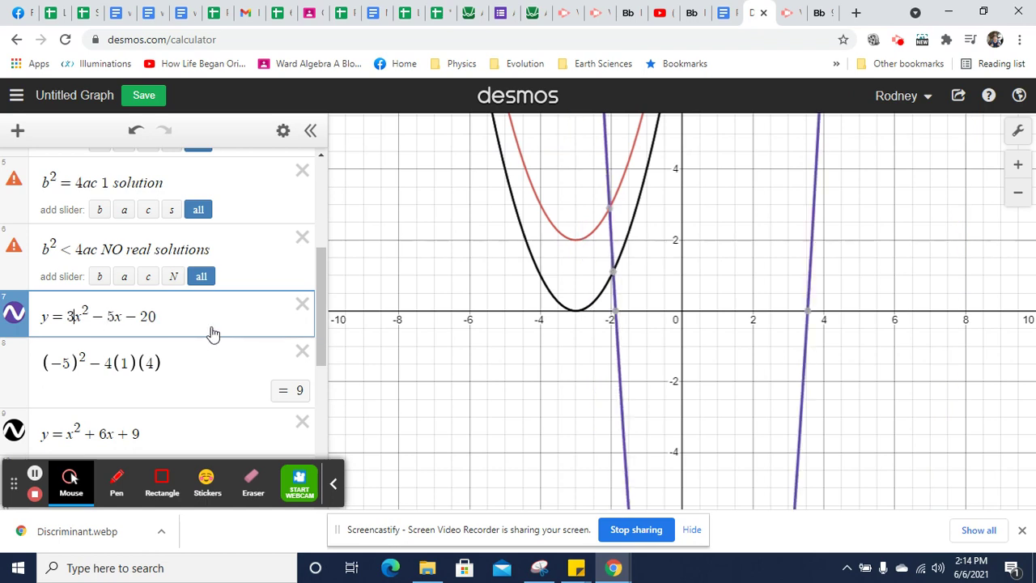
{"action": "key", "text": "Return"}
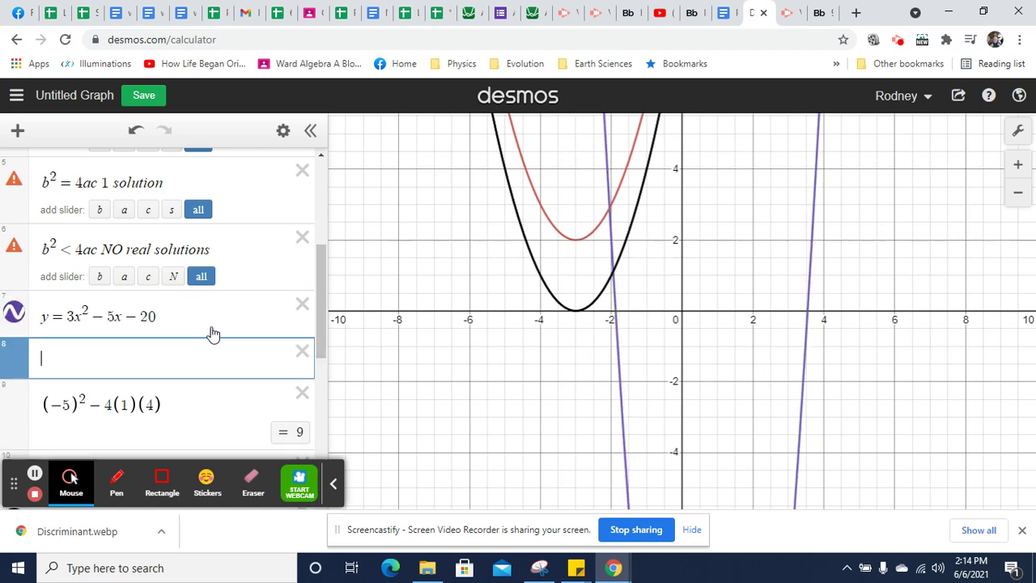
Enter (−5)² in the blank expression line below the purple parabola's equation.
{"action": "type", "text": "b^2"}
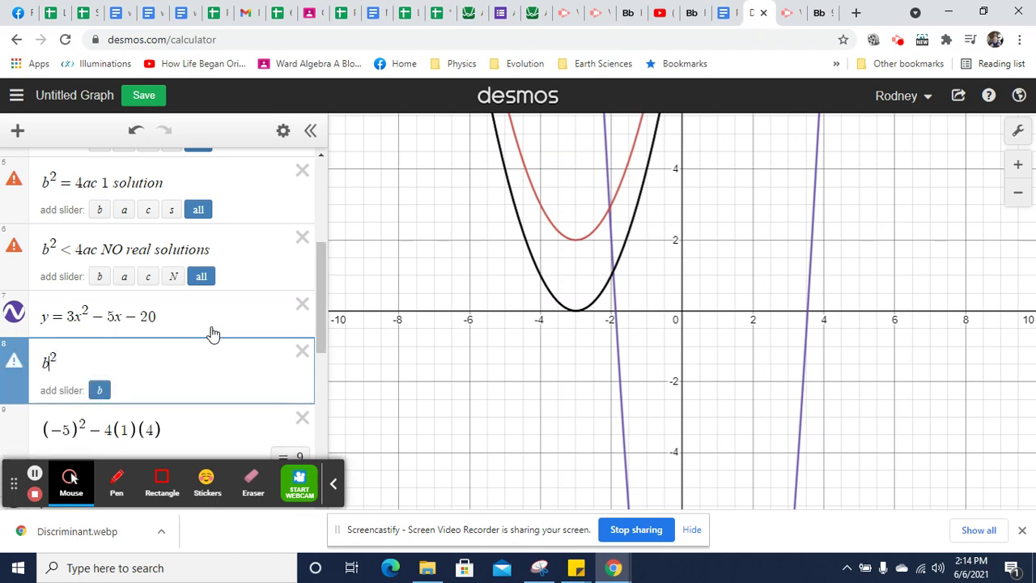
{"action": "key", "text": "Left"}
{"action": "key", "text": "Left"}
{"action": "key", "text": "BackSpace"}
{"action": "type", "text": "("}
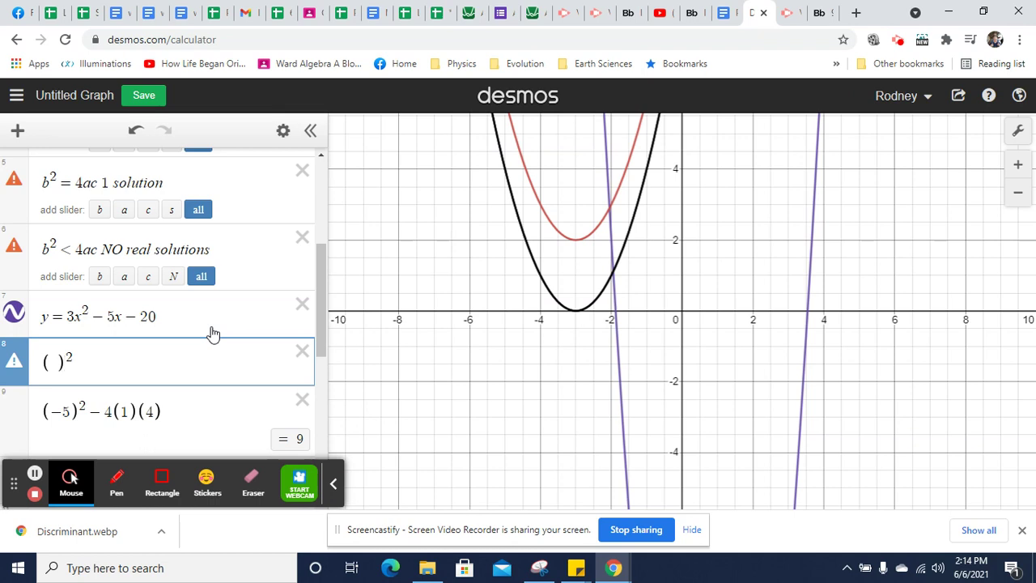
{"action": "type", "text": "-5"}
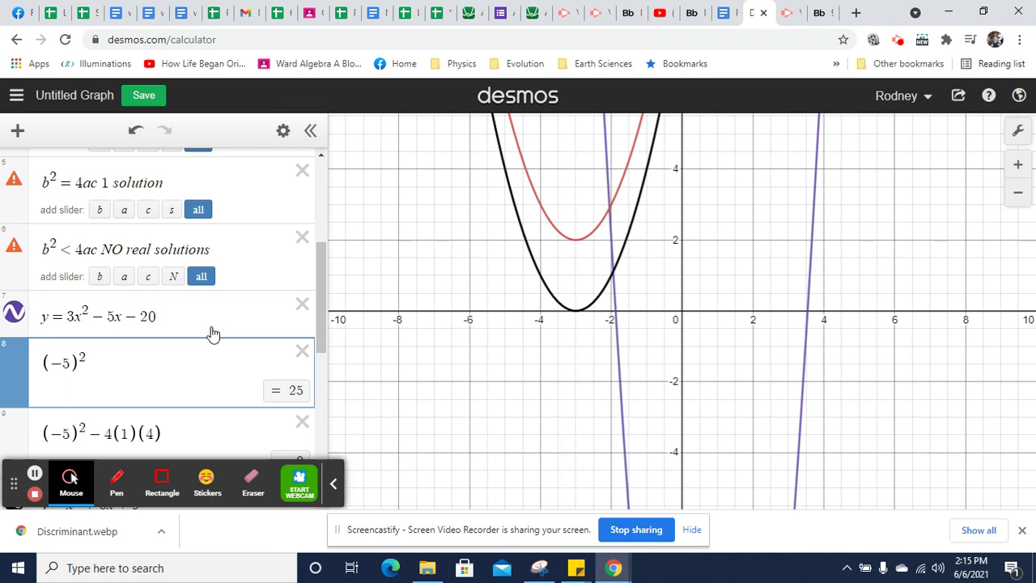
Try the squared expression without parentheses around −5, and restore them so that the exponent applies to the whole (−5).
{"action": "key", "text": "BackSpace"}
{"action": "key", "text": "Left"}
{"action": "key", "text": "Left"}
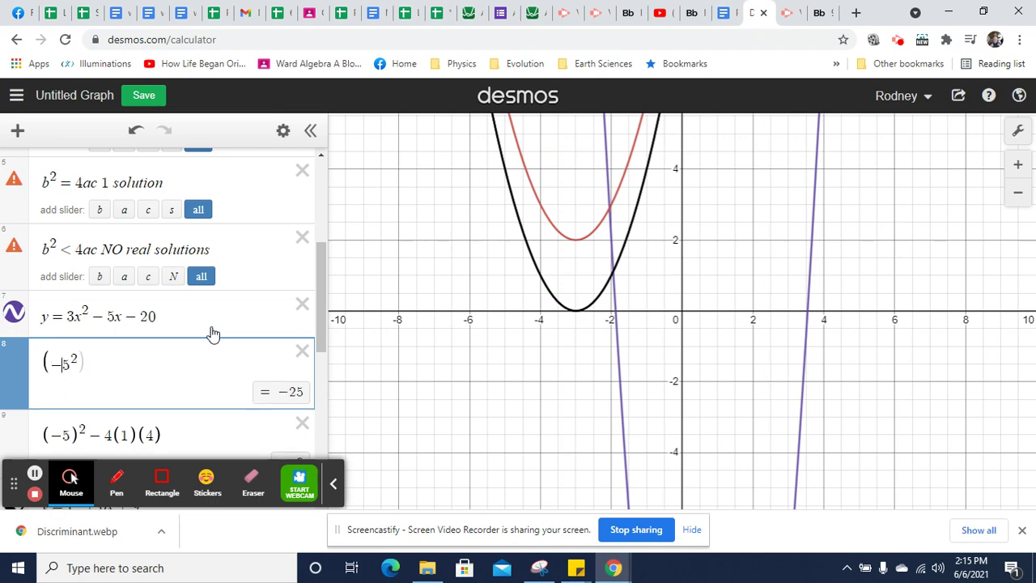
{"action": "key", "text": "BackSpace"}
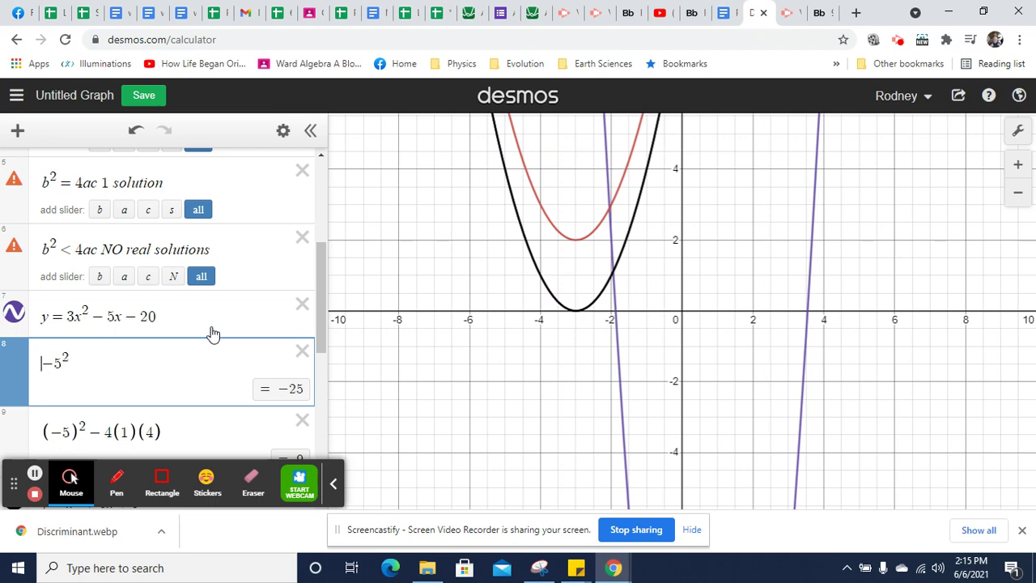
{"action": "type", "text": "("}
{"action": "key", "text": "Right"}
{"action": "key", "text": "Right"}
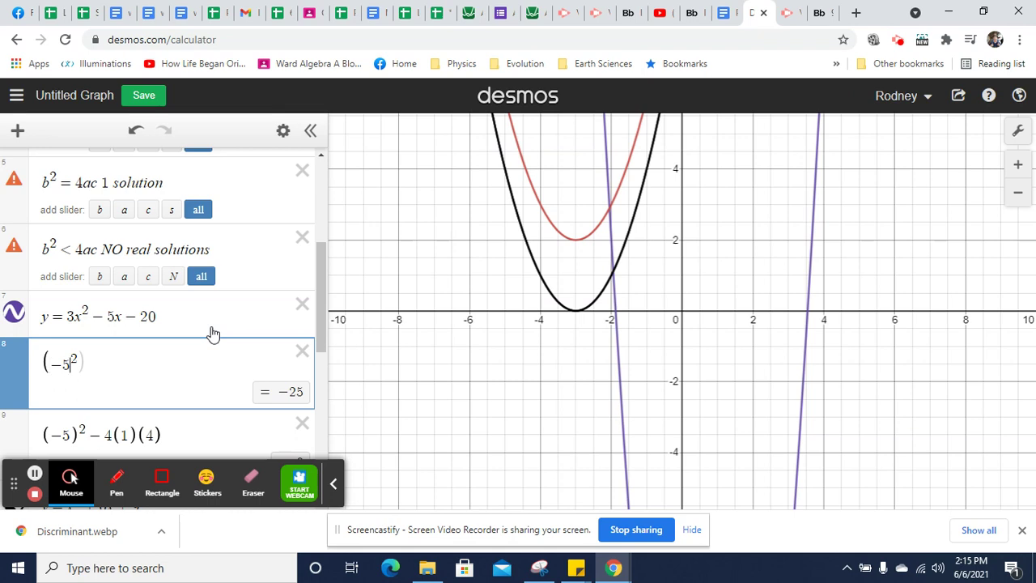
{"action": "type", "text": ")"}
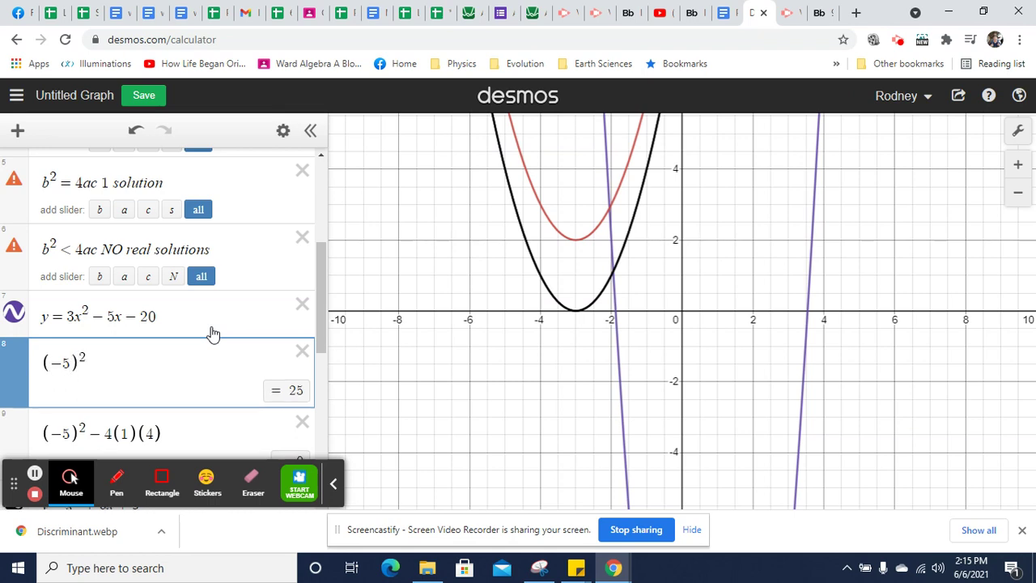
Add a new expression 4(3)(−20) directly below the (−5)² line.
{"action": "key", "text": "Return"}
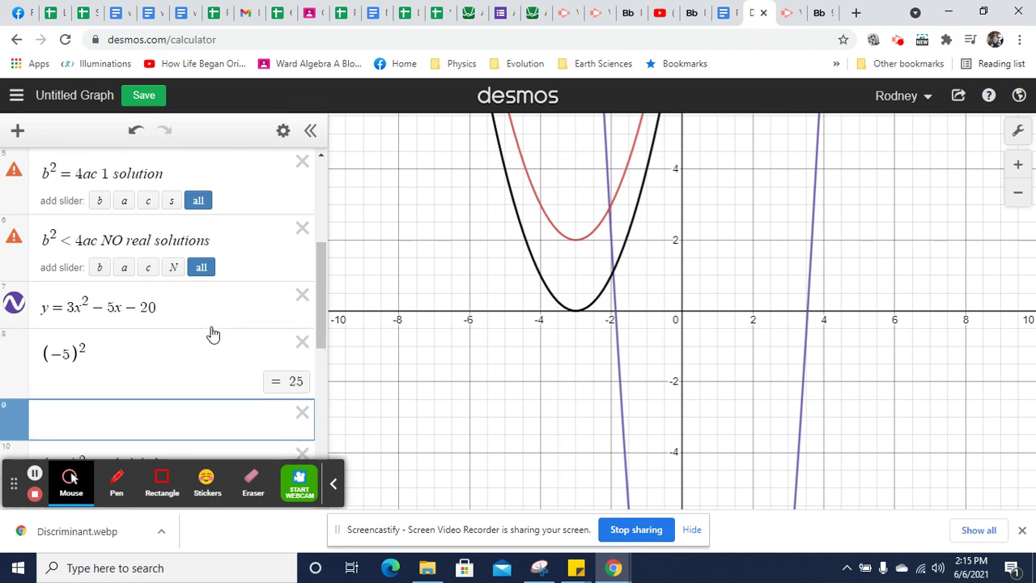
{"action": "type", "text": "4(3)"}
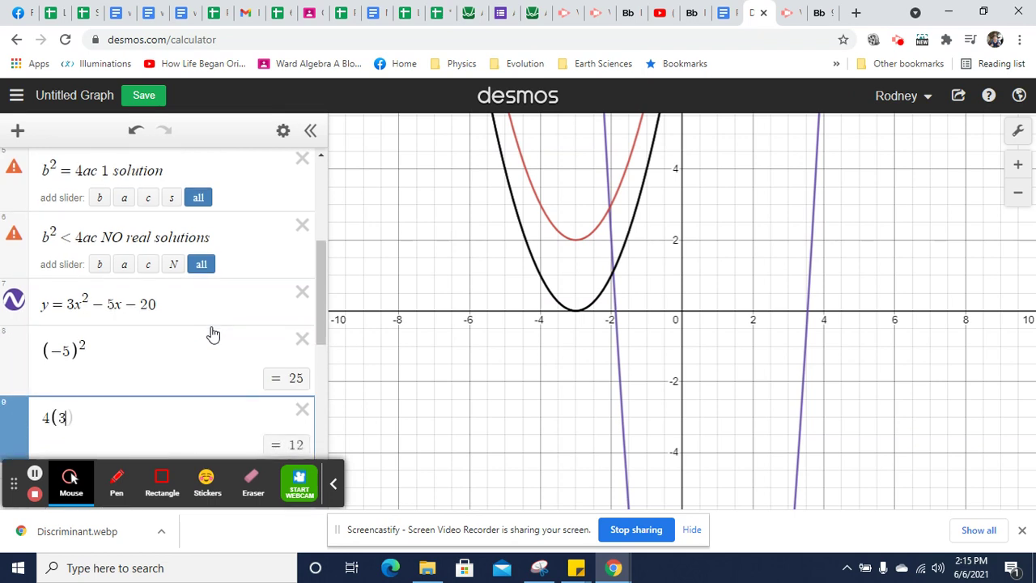
{"action": "type", "text": "("}
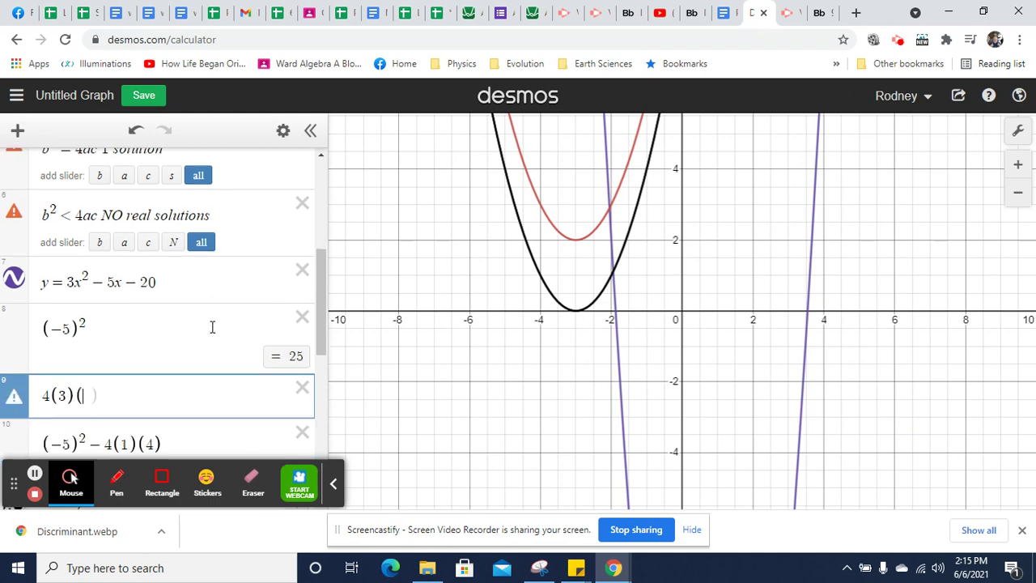
{"action": "type", "text": "-20)"}
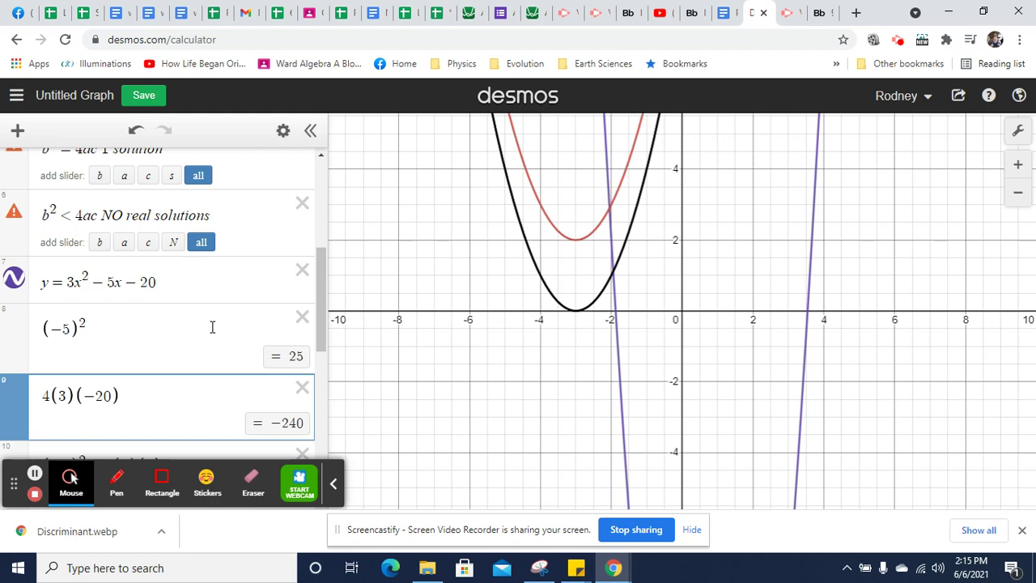
{"action": "left_click", "coordinate": [322, 316]}
{"action": "left_click_drag", "start_coordinate": [323, 316], "coordinate": [324, 230]}
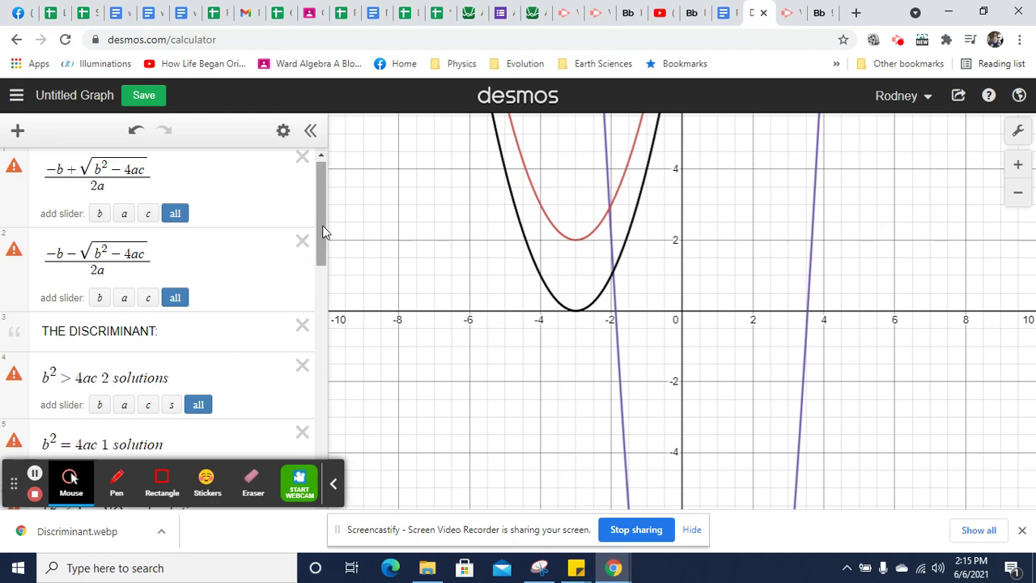
{"action": "left_click_drag", "start_coordinate": [322, 225], "coordinate": [320, 257]}
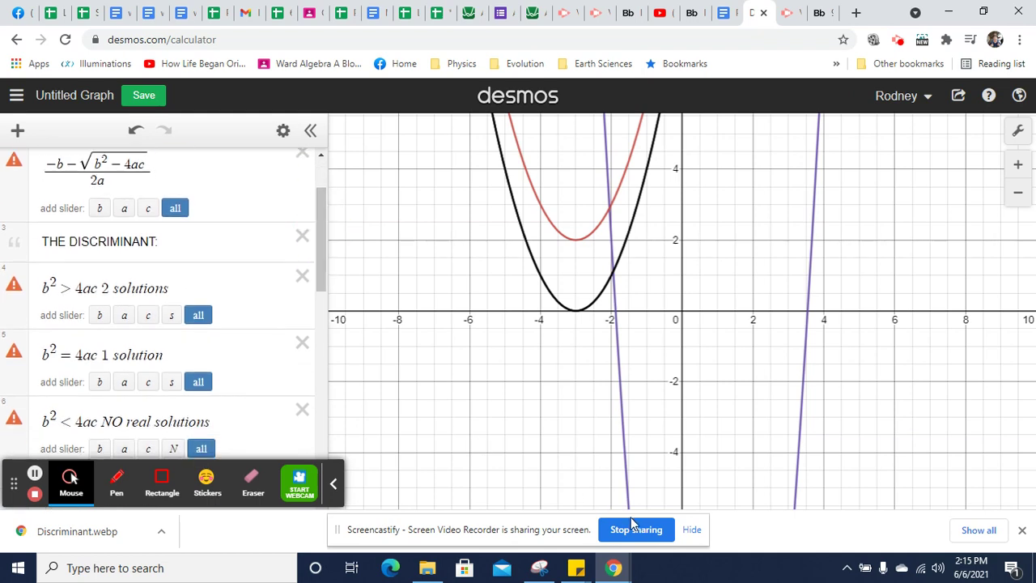